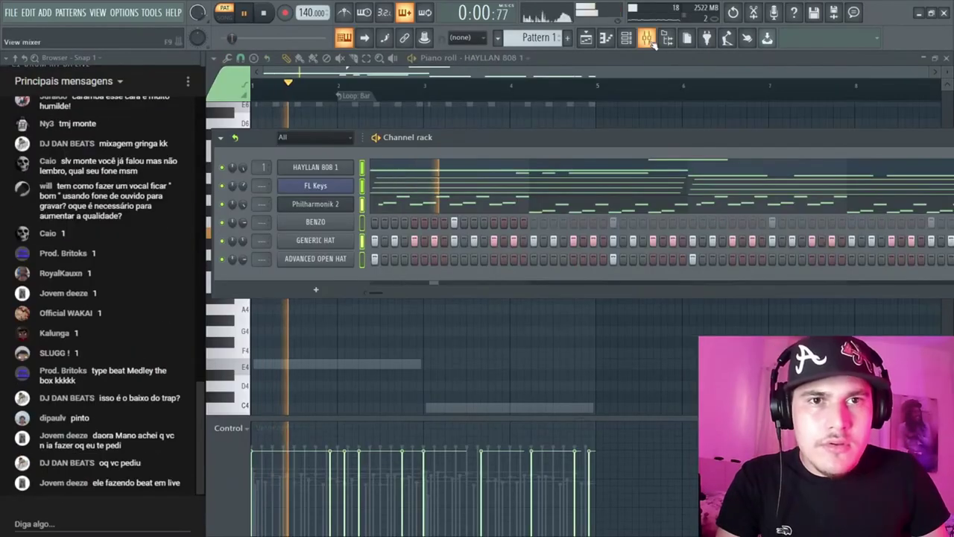
# Route the six channel rack instruments to mixer inserts 1 to 6, and select the Master track
pyautogui.click(648, 38)
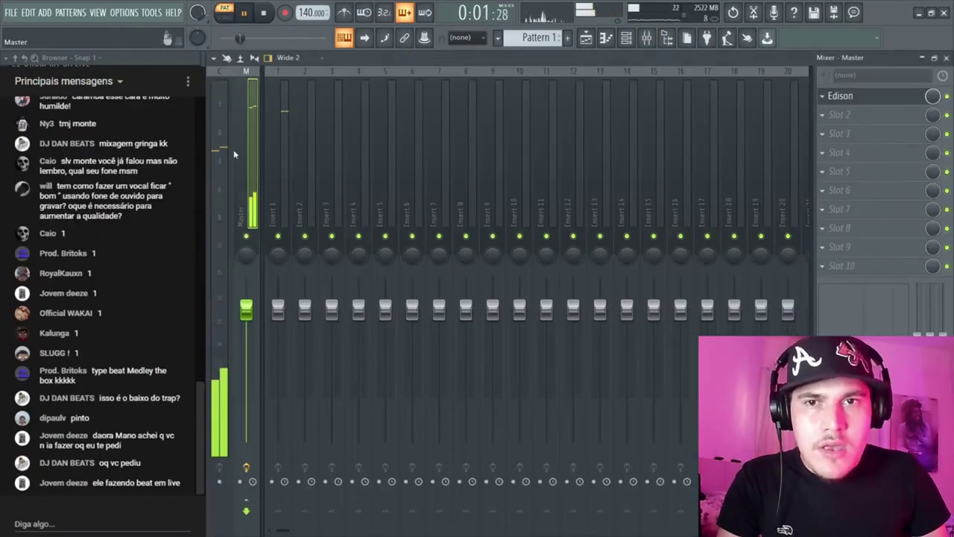
pyautogui.click(626, 38)
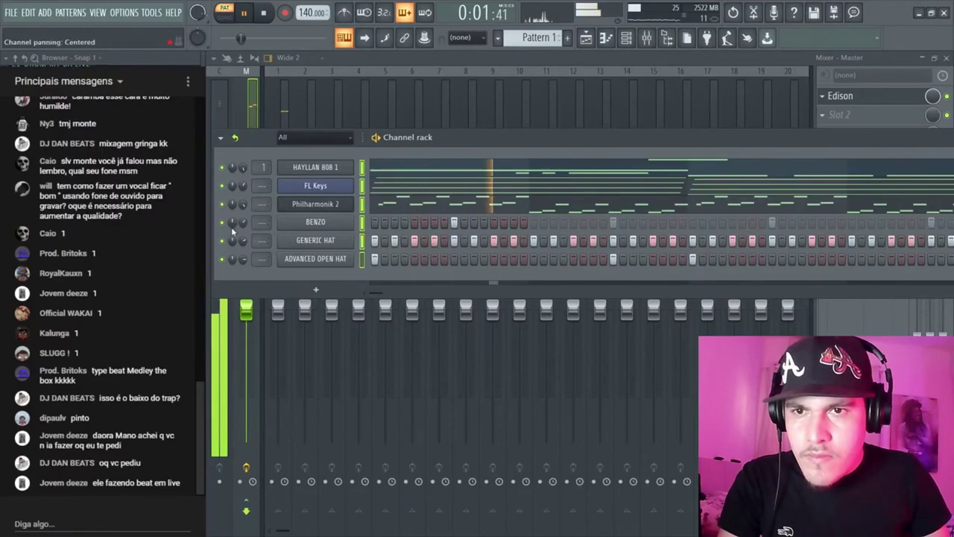
pyautogui.click(285, 112)
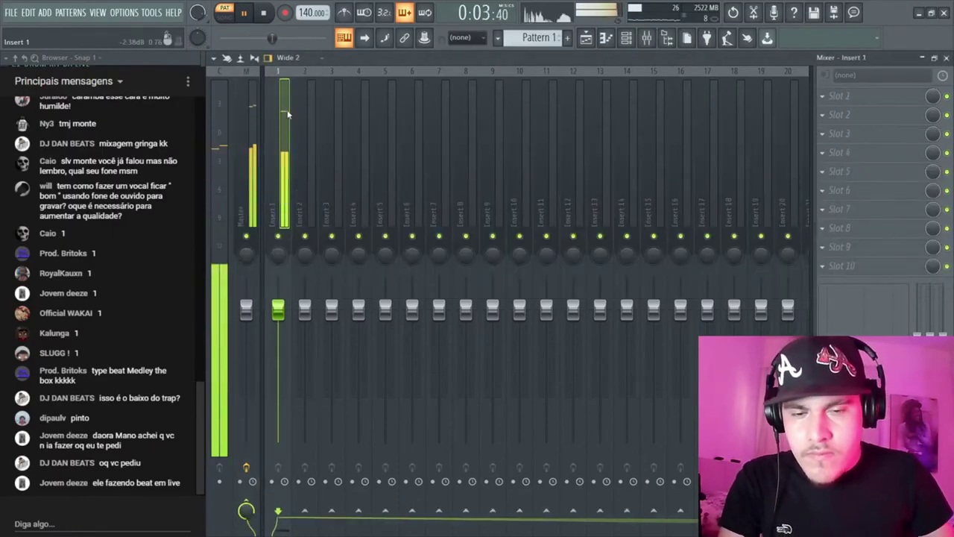
pyautogui.press('space')
pyautogui.click(243, 146)
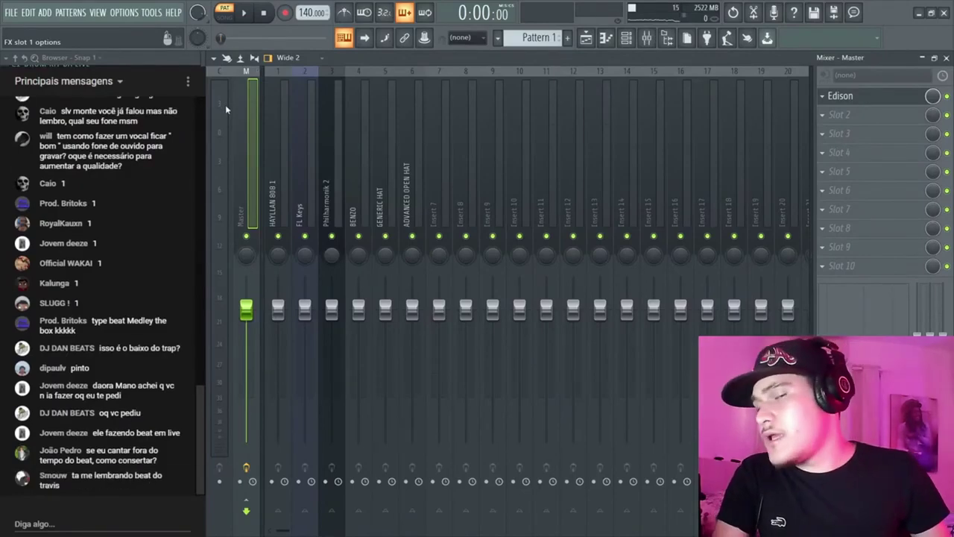
# Replace Edison with Decapitator in the Master track's first effect slot and audition the pattern with Punish switched off
pyautogui.click(235, 34)
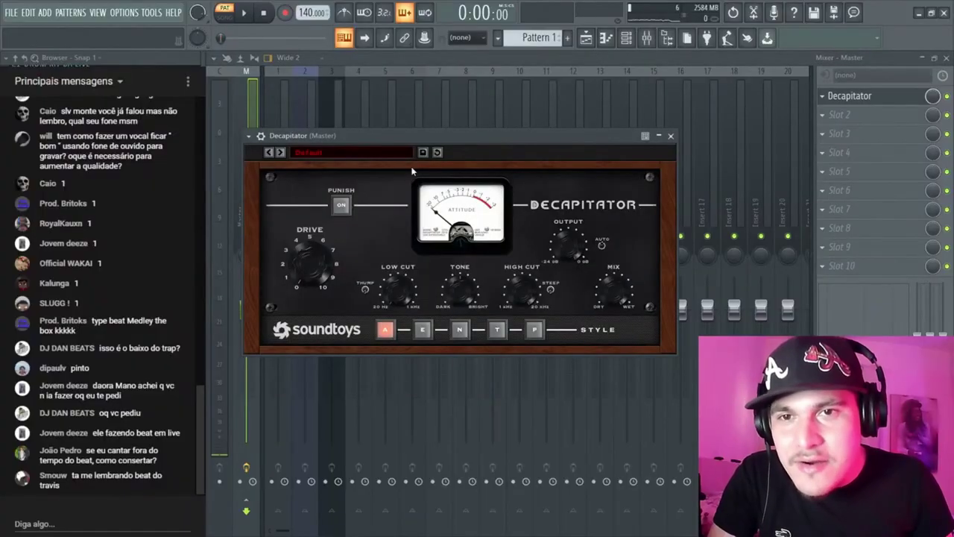
pyautogui.moveTo(365, 135); pyautogui.dragTo(451, 132)
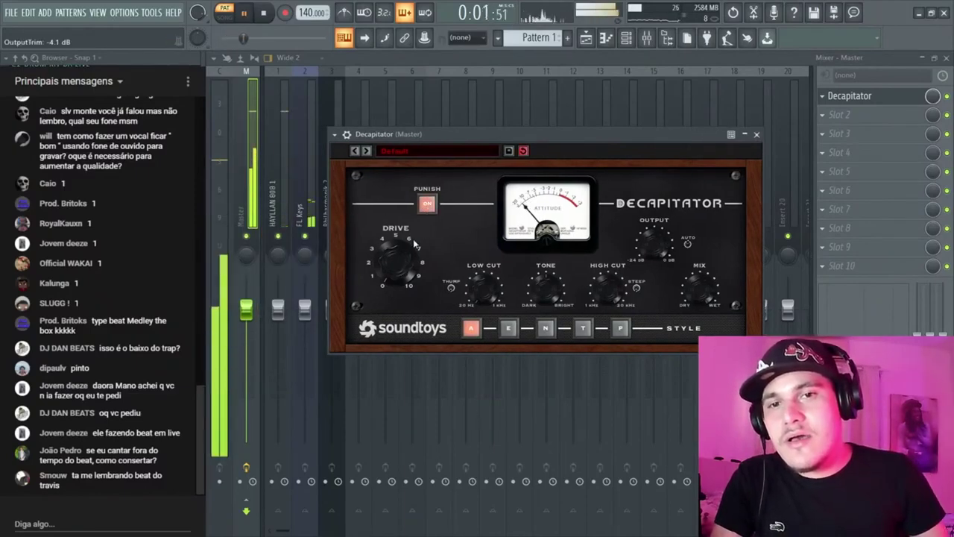
pyautogui.click(431, 202)
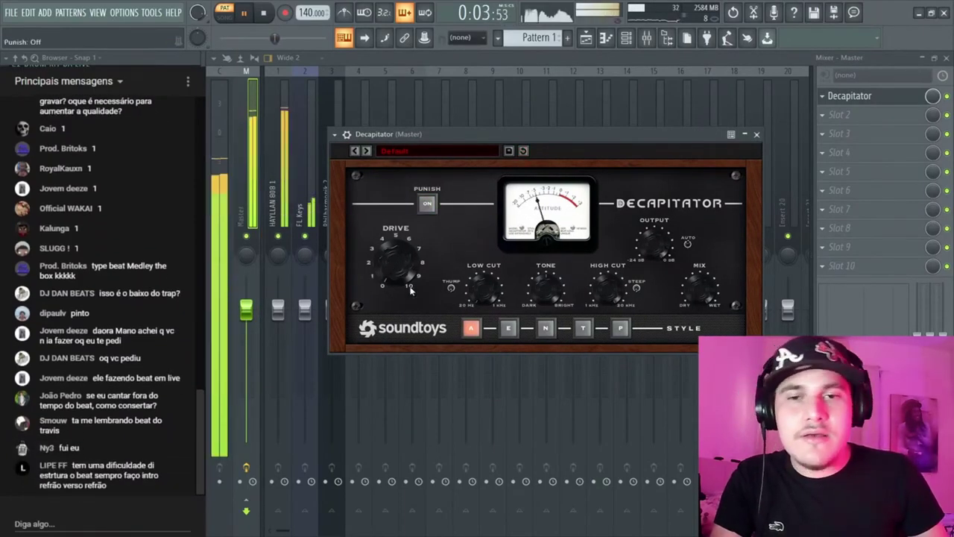
pyautogui.press('space')
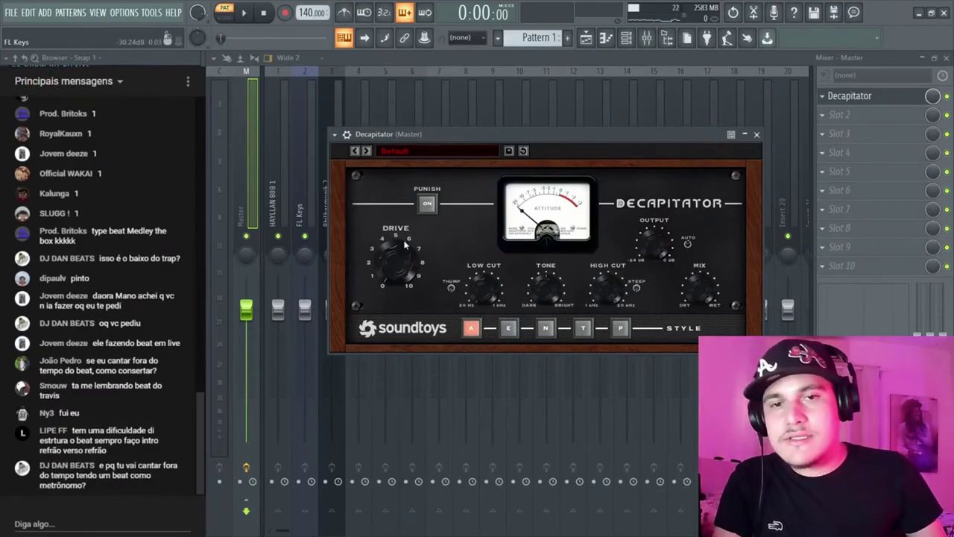
# Lower Decapitator's Drive slightly while auditioning the pattern
pyautogui.press('space')
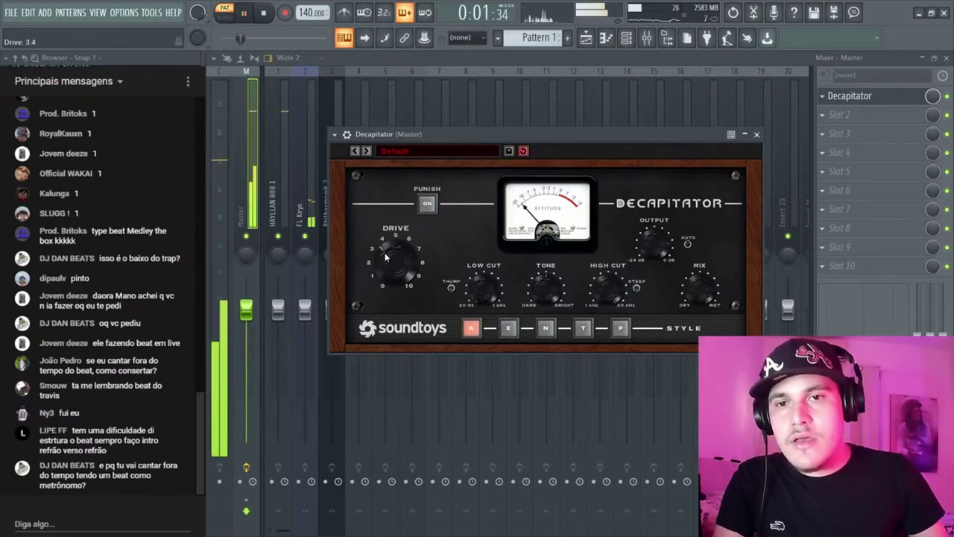
pyautogui.moveTo(385, 253); pyautogui.dragTo(381, 267)
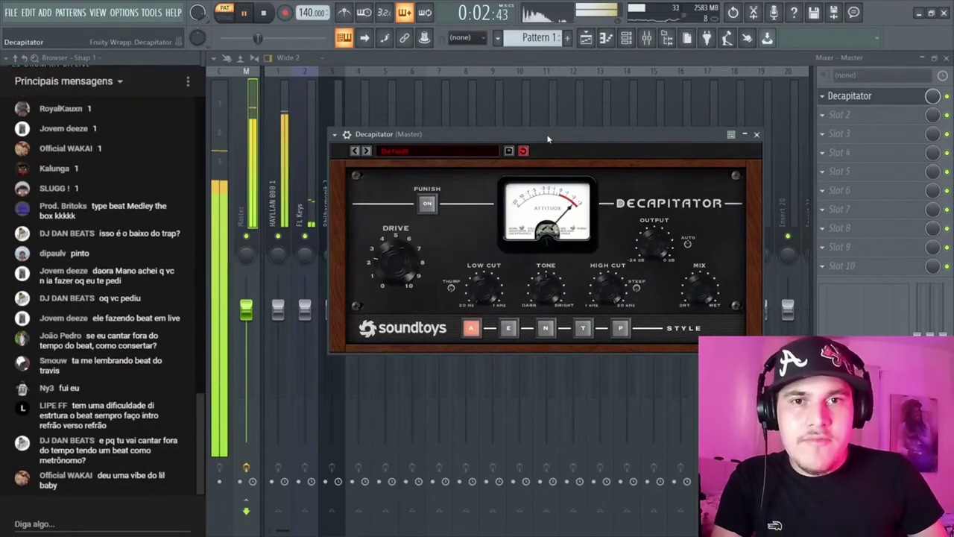
pyautogui.press('space')
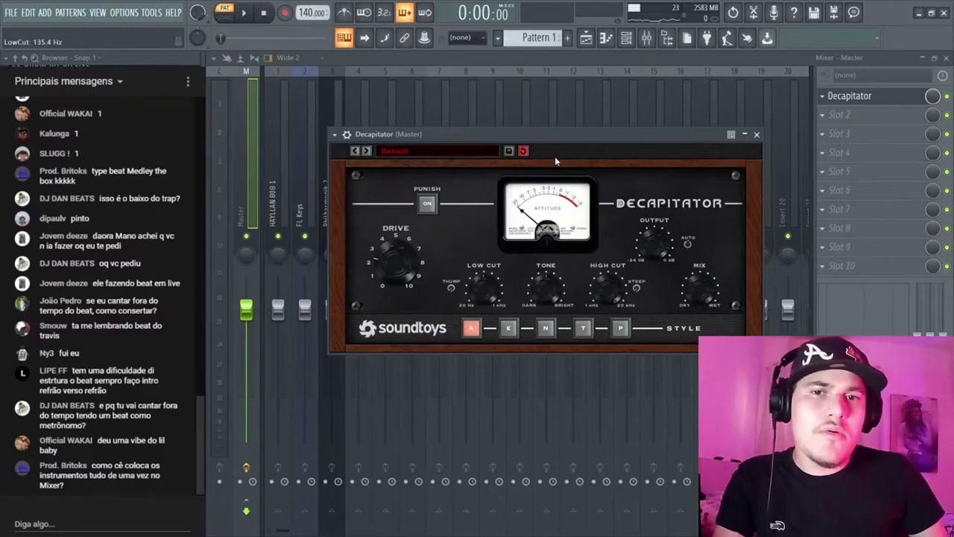
pyautogui.press('space')
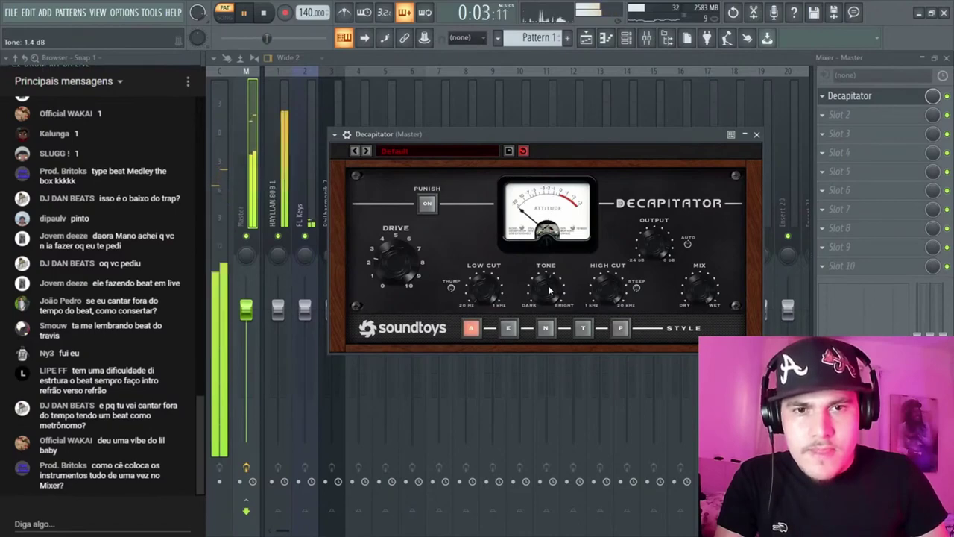
pyautogui.press('space')
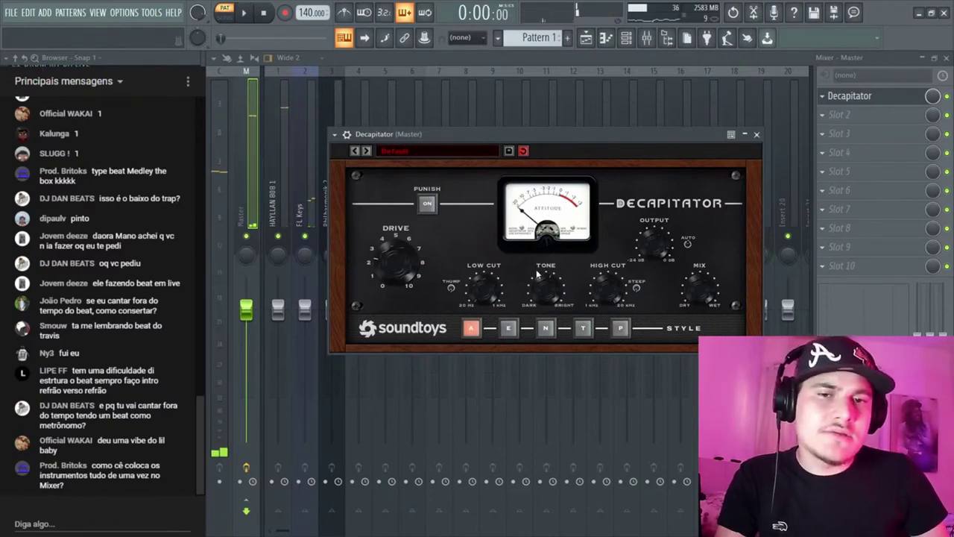
# Switch Decapitator to style E and readjust its Drive during playback
pyautogui.click(508, 328)
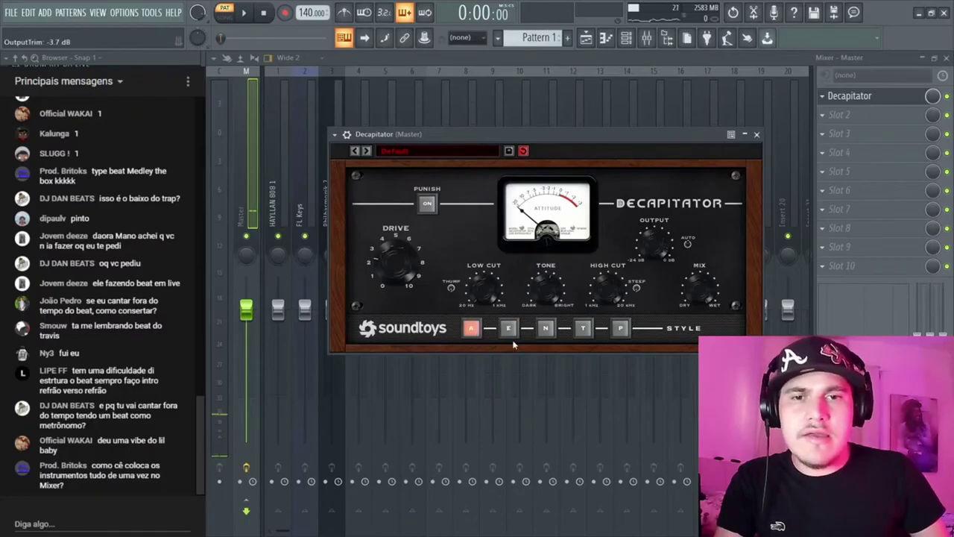
pyautogui.click(508, 328)
pyautogui.press('space')
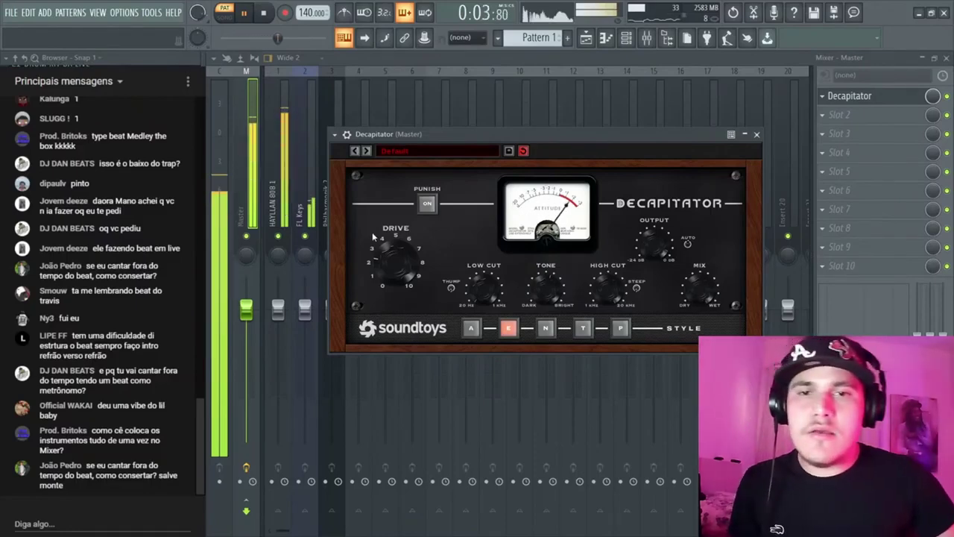
pyautogui.moveTo(379, 259); pyautogui.dragTo(379, 272)
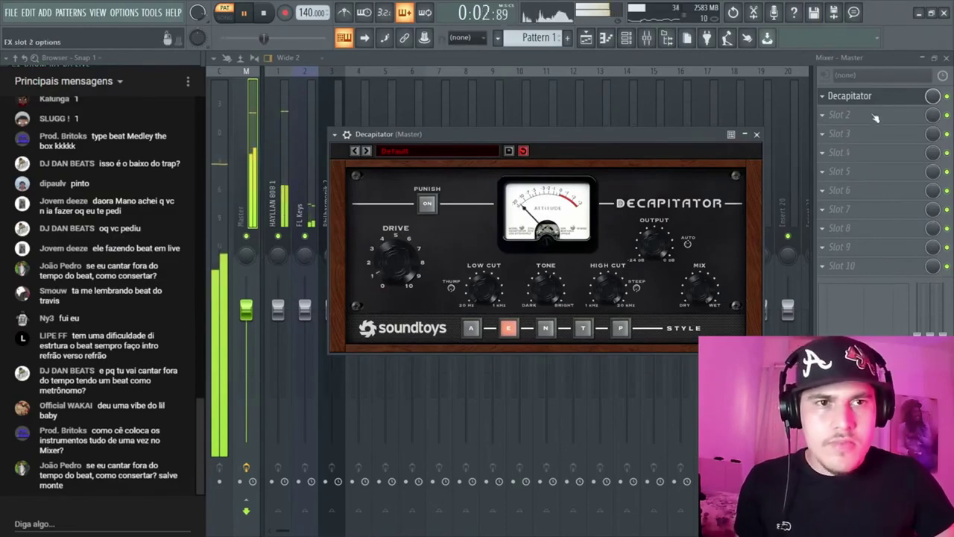
# Close Decapitator, add IMPusher Stereo to the Master track's second effect slot, and set its Low amount to 6.7
pyautogui.click(757, 135)
pyautogui.press('space')
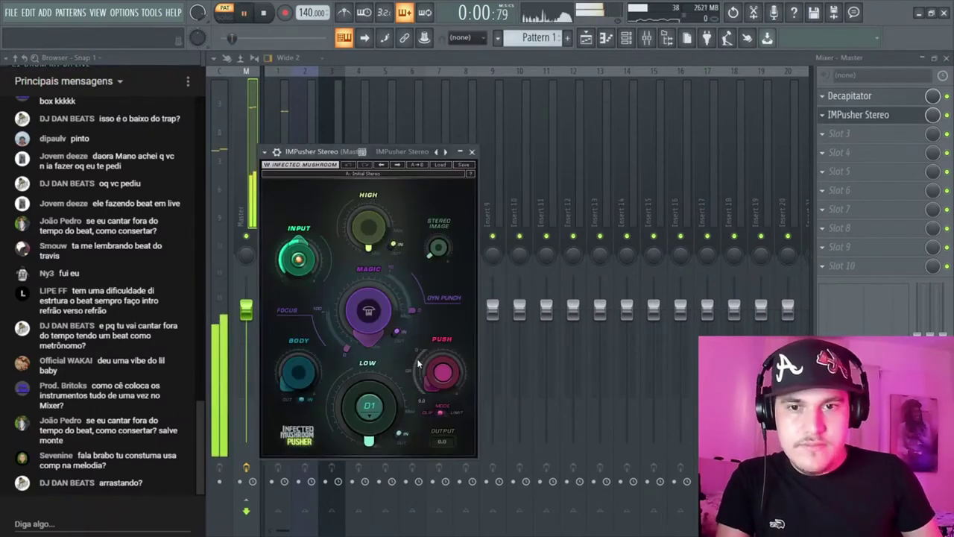
pyautogui.press('space')
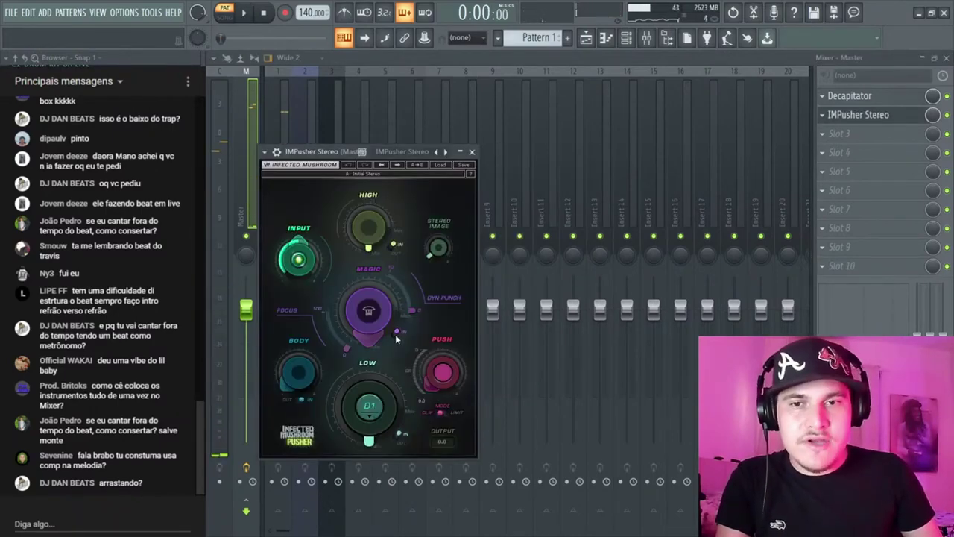
pyautogui.moveTo(364, 426); pyautogui.dragTo(339, 419)
pyautogui.press('space')
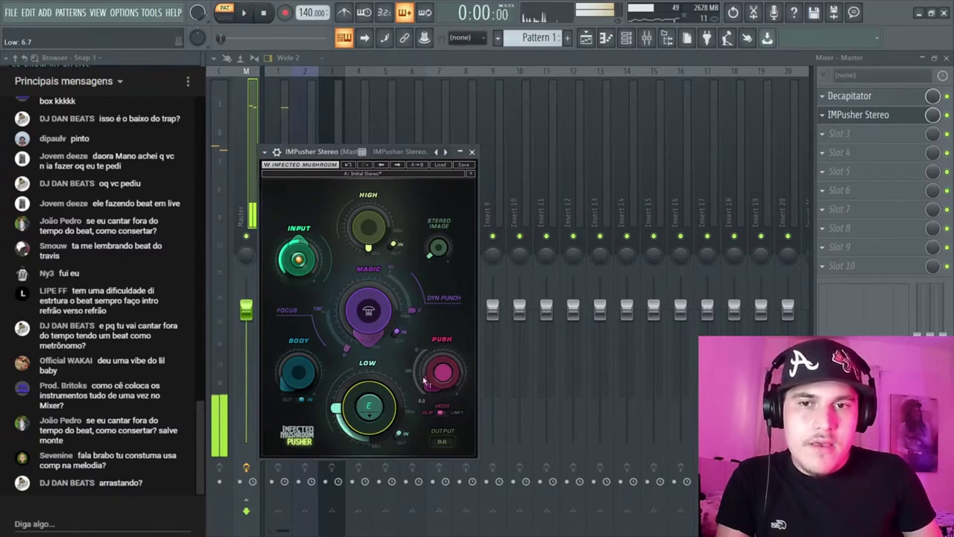
pyautogui.press('space')
# Raise IMPusher's Magic amount, set Dyn Punch to 3.7, and audition the pattern
pyautogui.click(367, 310)
pyautogui.moveTo(407, 317); pyautogui.dragTo(410, 300)
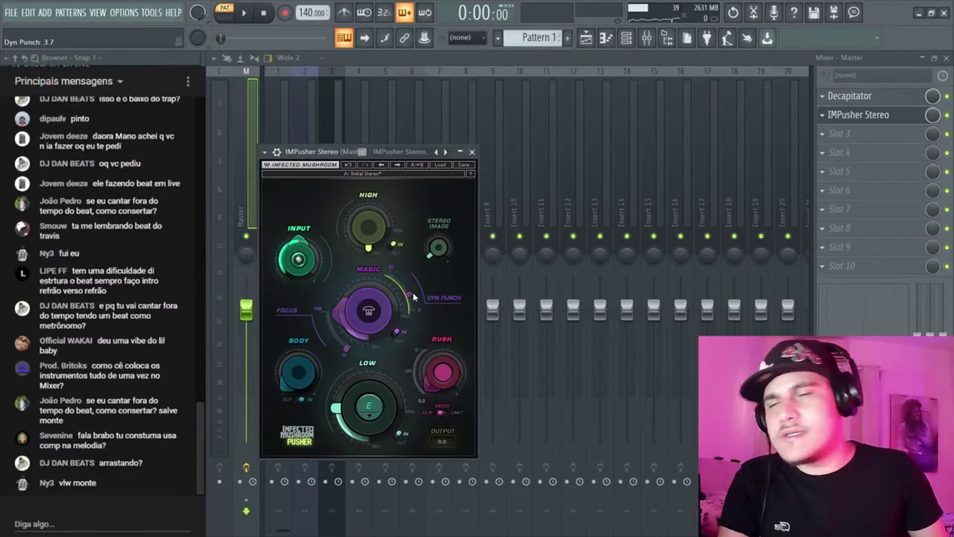
pyautogui.press('space')
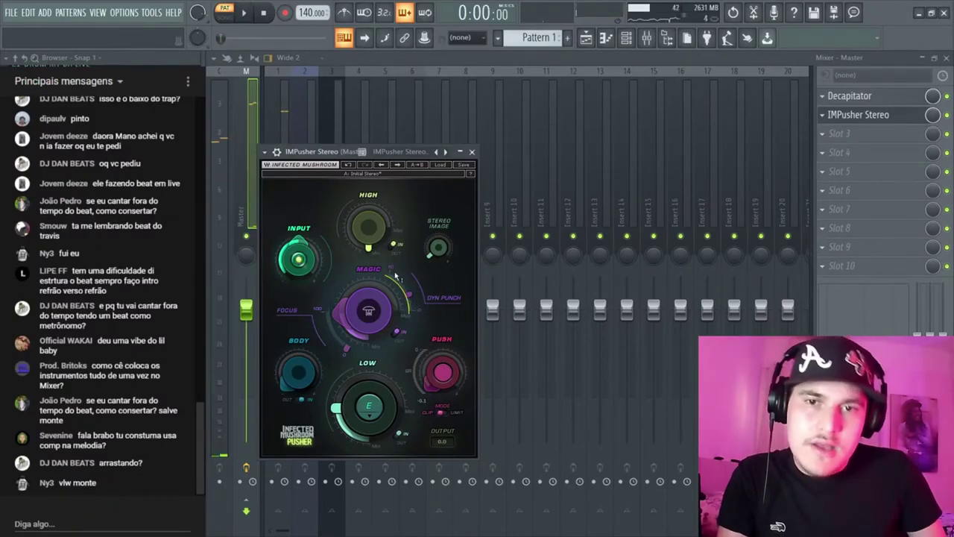
pyautogui.press('space')
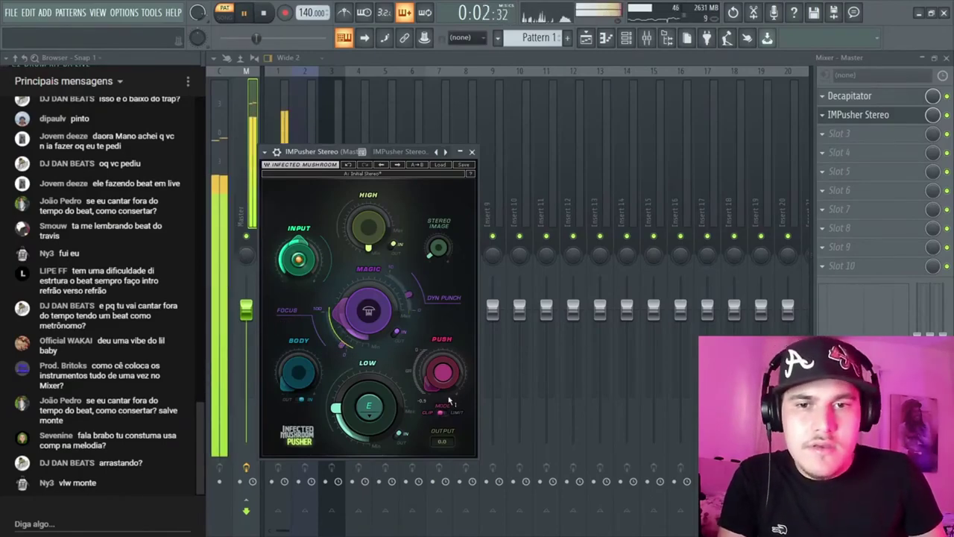
pyautogui.press('space')
# Set IMPusher's Push to 3.0 dB and switch its mode to Limit
pyautogui.moveTo(441, 382)
pyautogui.mouseDown()
pyautogui.moveTo(442, 368)
pyautogui.moveTo(439, 381)
pyautogui.mouseUp()
pyautogui.press('space')
pyautogui.press('space')
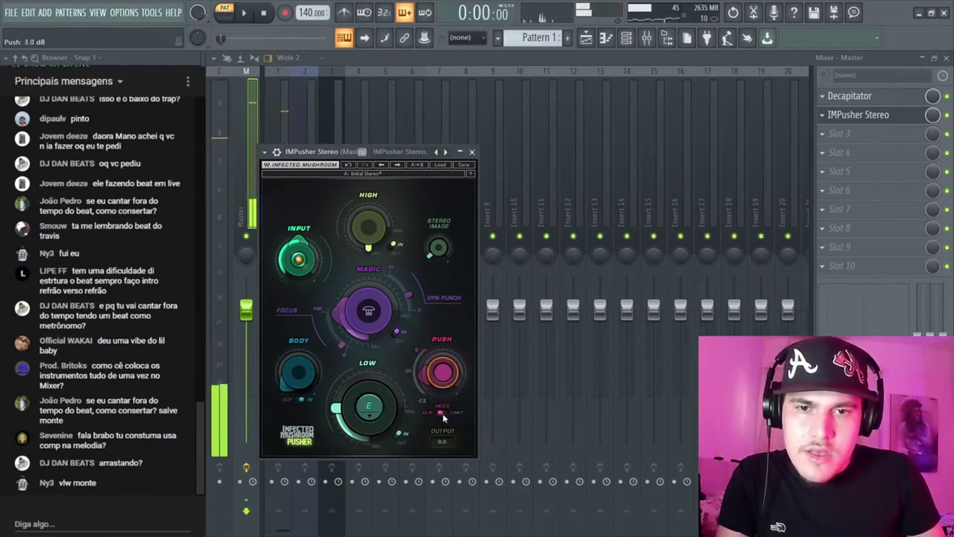
pyautogui.click(442, 413)
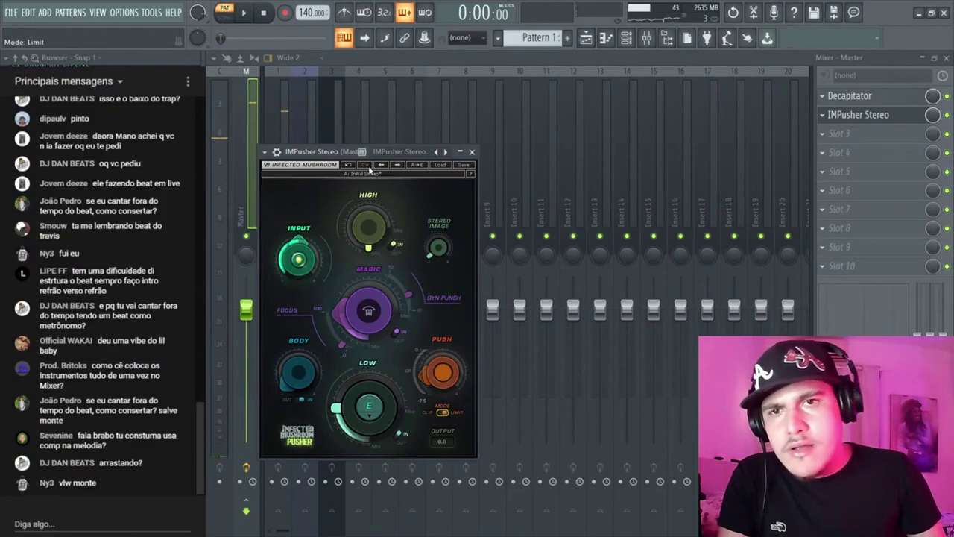
# Set IMPusher's Stereo Image to 4.5 during playback and close the plugin window
pyautogui.press('space')
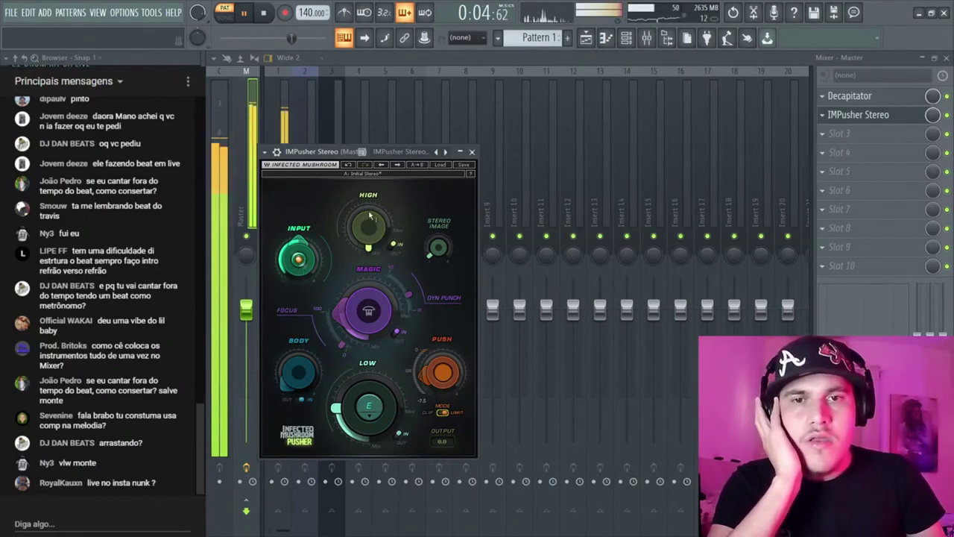
pyautogui.moveTo(438, 248); pyautogui.dragTo(435, 198)
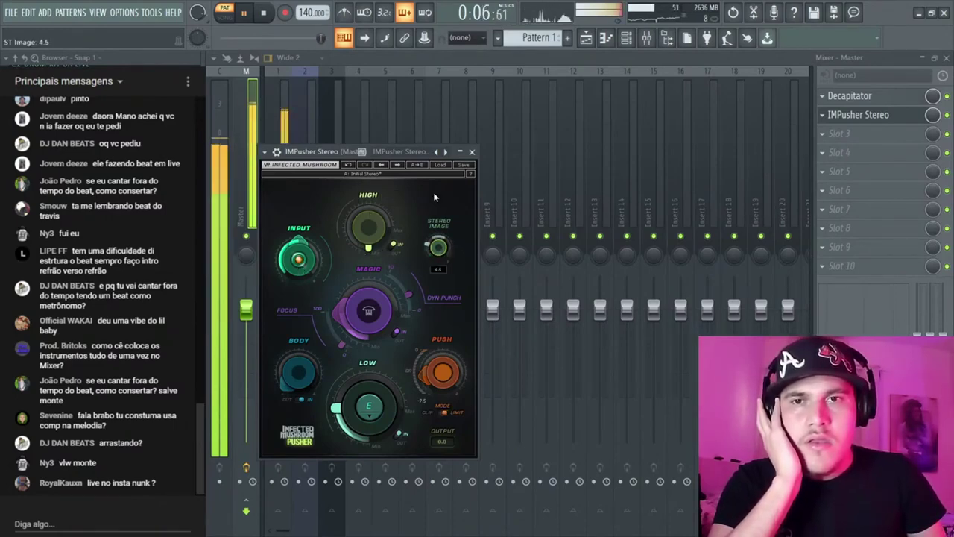
pyautogui.press('Escape')
# Load GW PianoCentric Stereo into the first effect slot of the Philharmonik 2 mixer track
pyautogui.click(337, 134)
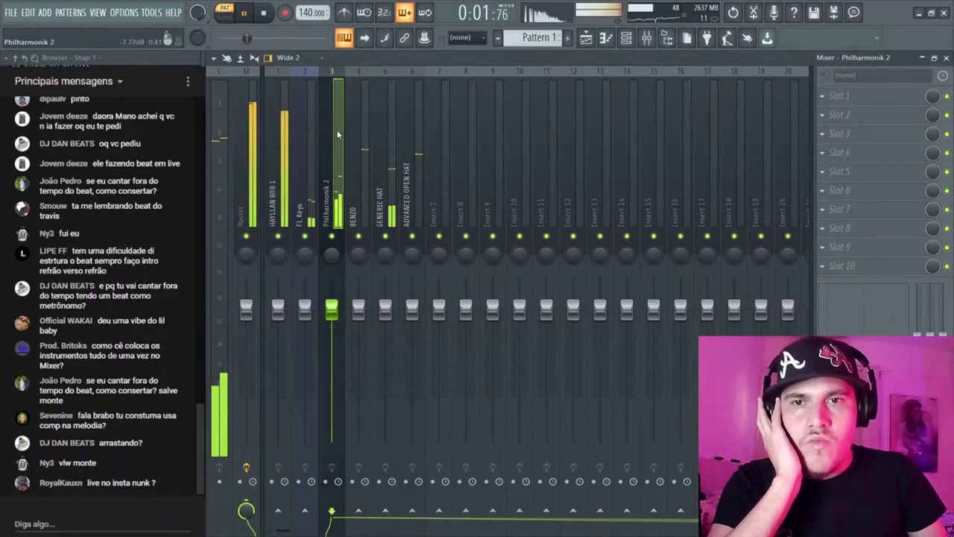
pyautogui.press('space')
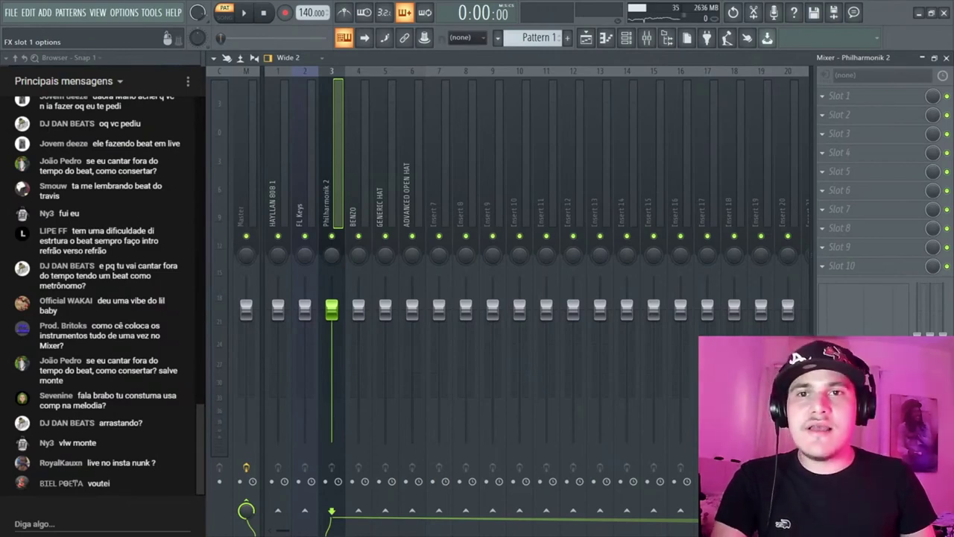
pyautogui.click(245, 516)
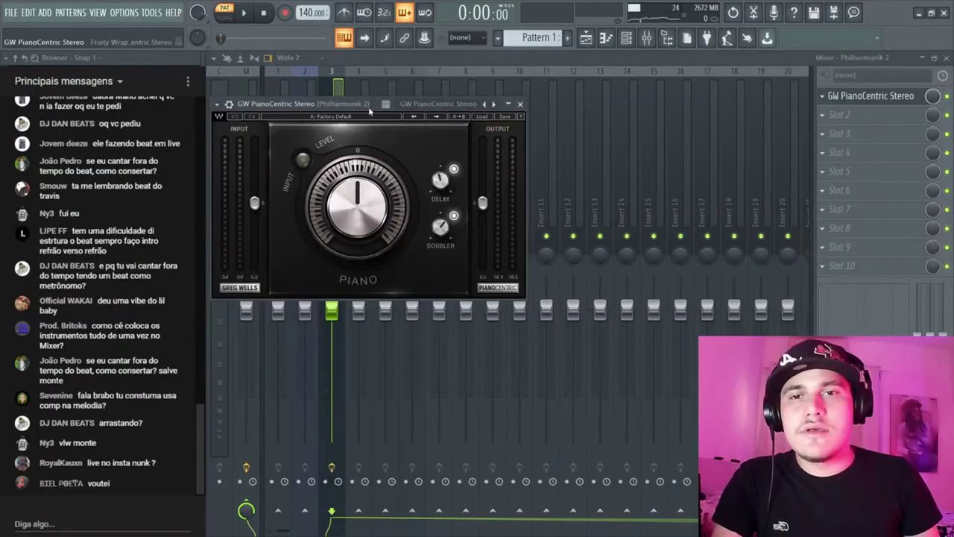
pyautogui.moveTo(369, 106); pyautogui.dragTo(591, 189)
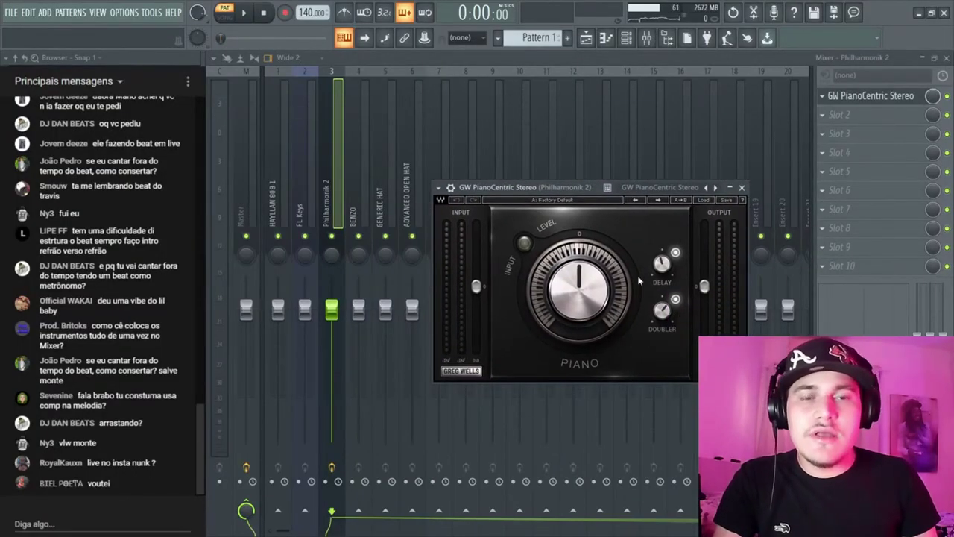
# Turn up PianoCentric's main Piano knob slightly and audition the pattern
pyautogui.click(566, 296)
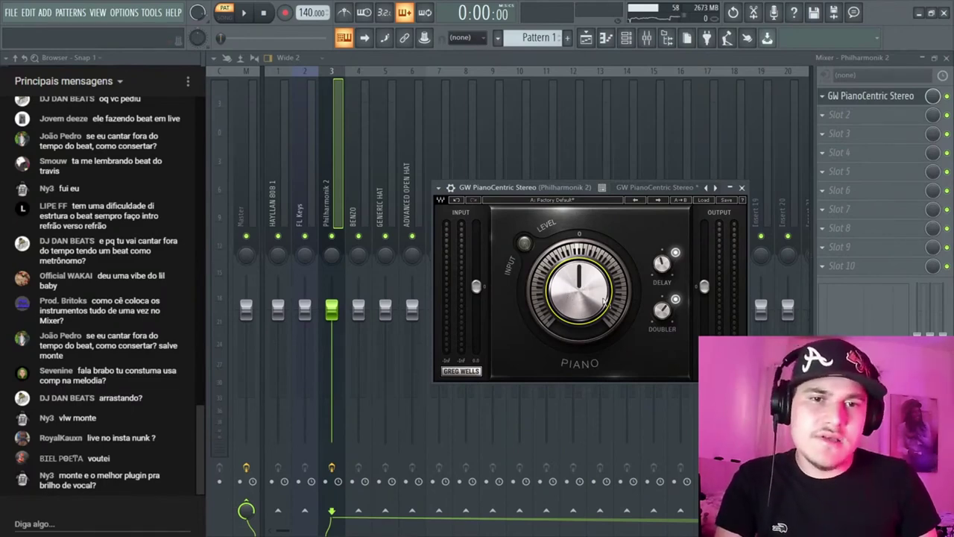
pyautogui.press('space')
pyautogui.moveTo(575, 308); pyautogui.dragTo(590, 292)
pyautogui.press('space')
pyautogui.press('space')
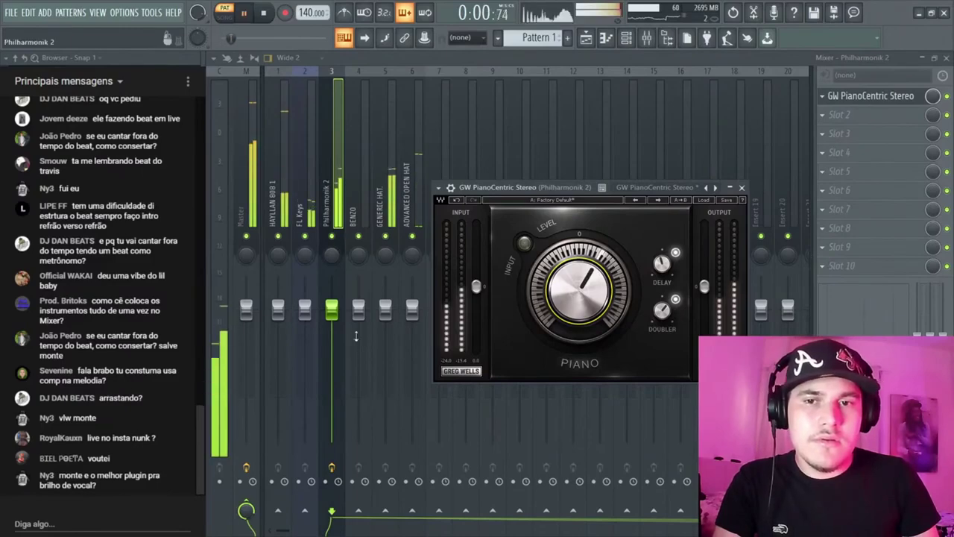
# Close PianoCentric, solo the Philharmonik 2 mixer track, and audition it with its effect slots enabled and bypassed
pyautogui.press('space')
pyautogui.click(336, 206)
pyautogui.rightClick(332, 236)
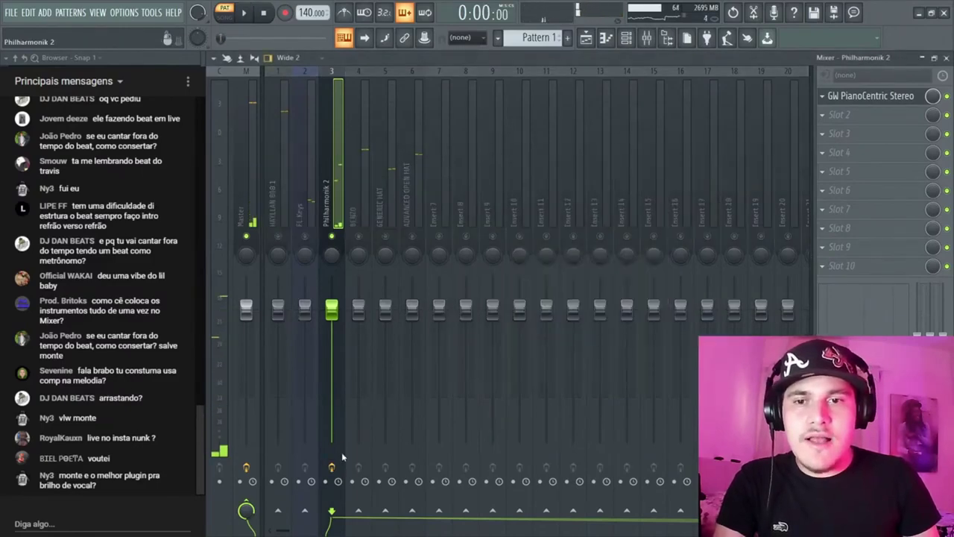
pyautogui.press('space')
pyautogui.press('space')
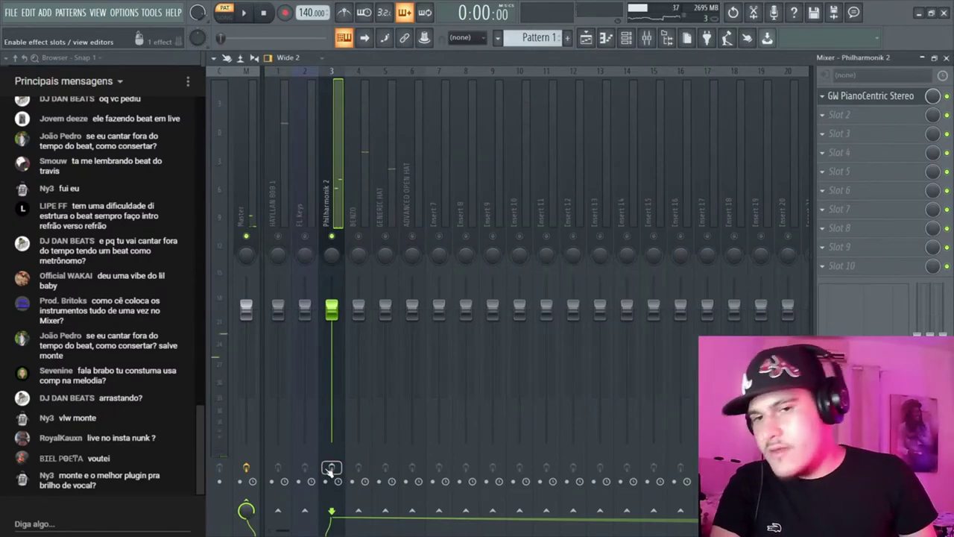
pyautogui.press('space')
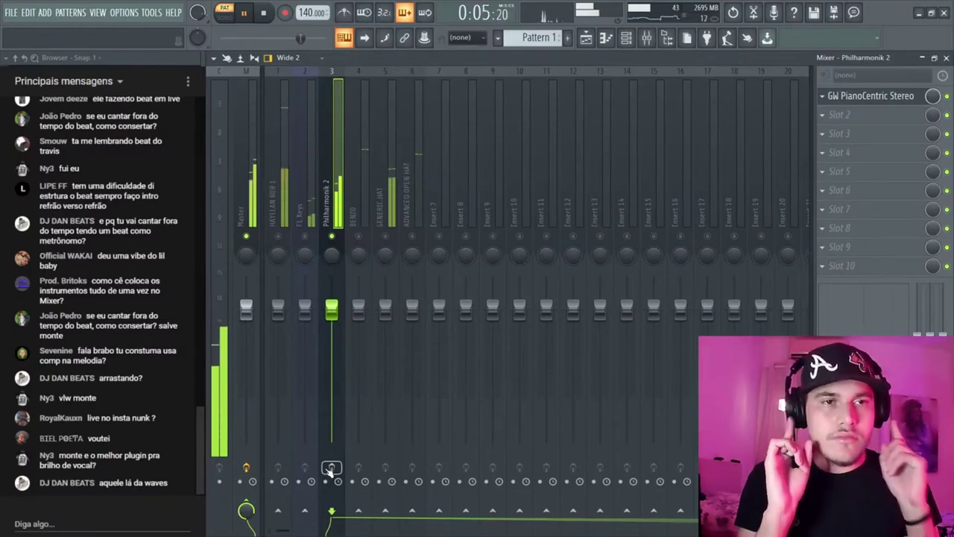
# Restart the pattern, turn PianoCentric's main Piano knob further up on the Philharmonik 2 track during playback, and close the plugin
pyautogui.press('space')
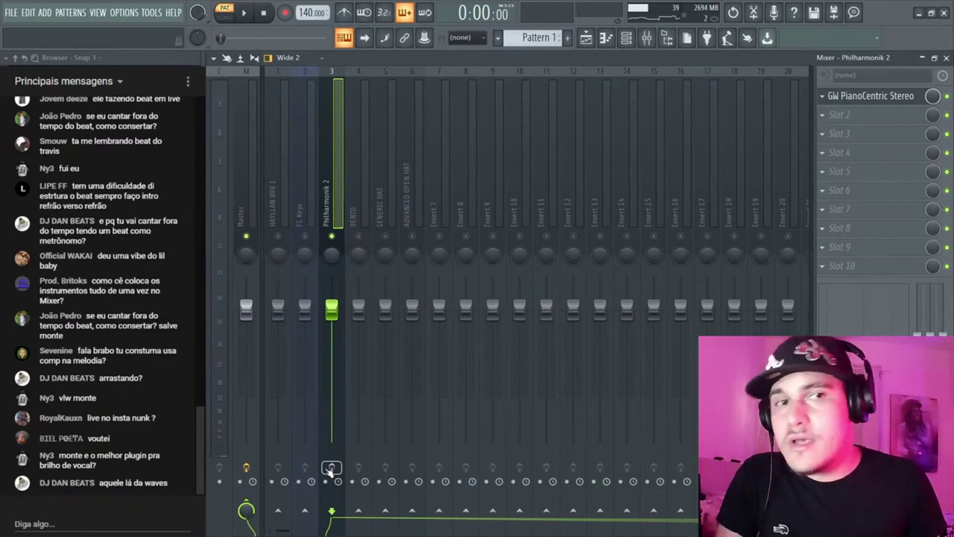
pyautogui.press('space')
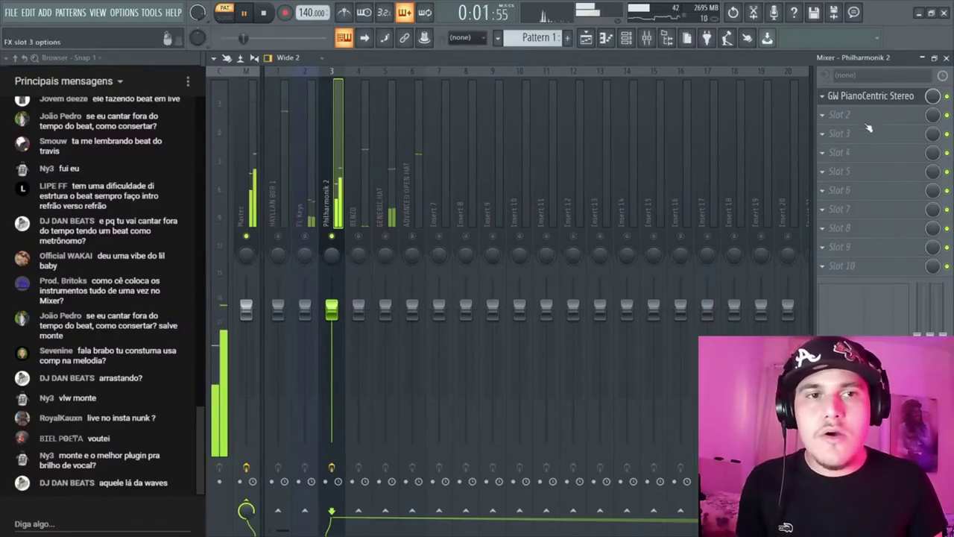
pyautogui.click(879, 97)
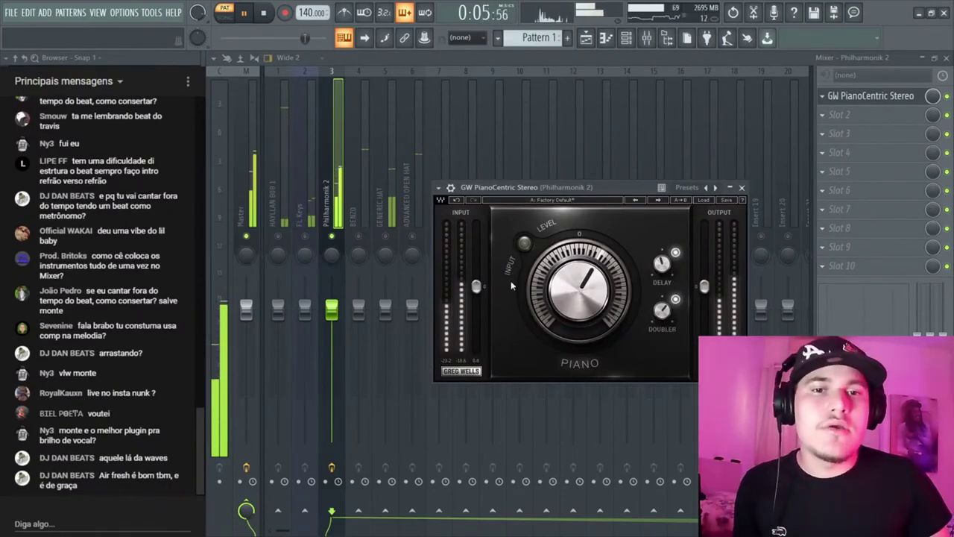
pyautogui.moveTo(578, 317); pyautogui.dragTo(576, 302)
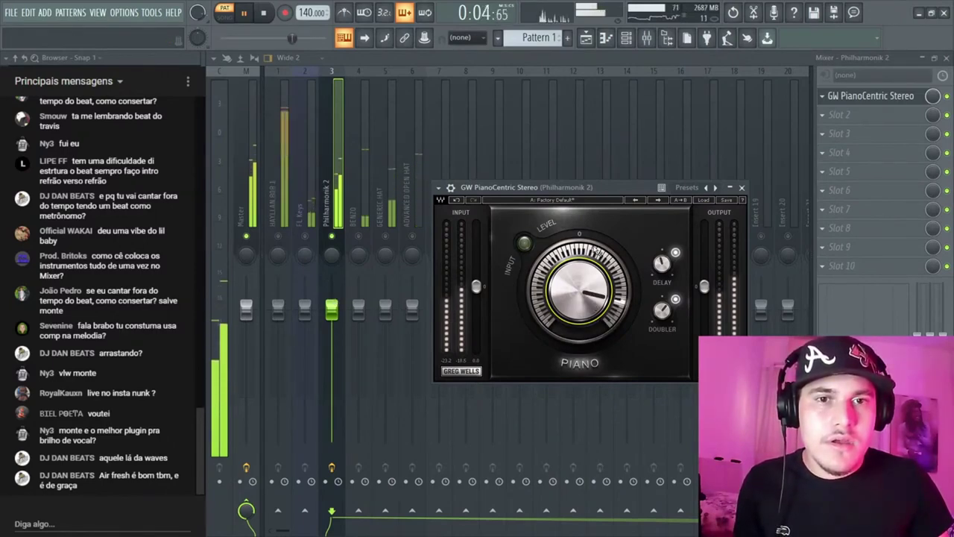
pyautogui.click(742, 187)
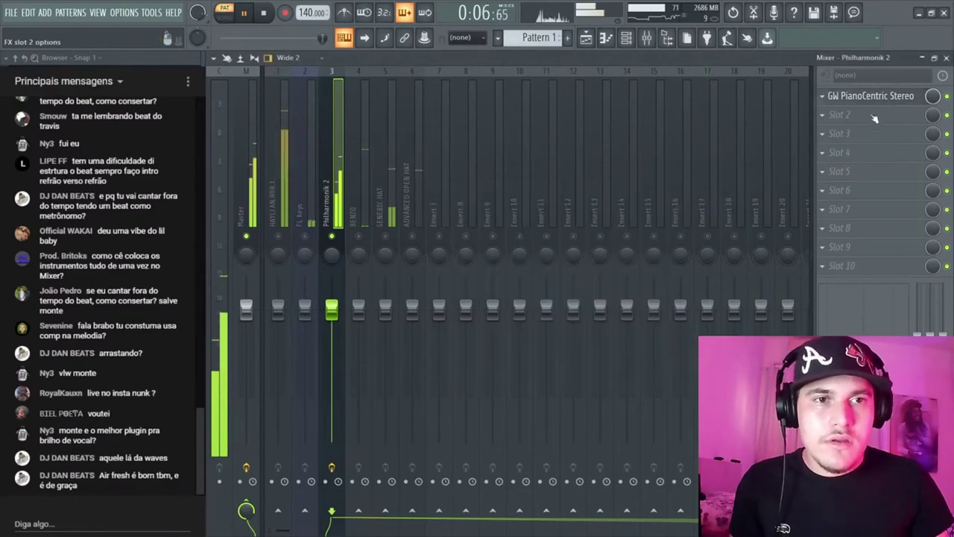
# Load Fruity Parametric EQ 2 into effect slot 2 of Philharmonik 2, apply the 20Hz - 18kHz cut preset, and close it
pyautogui.click(672, 404)
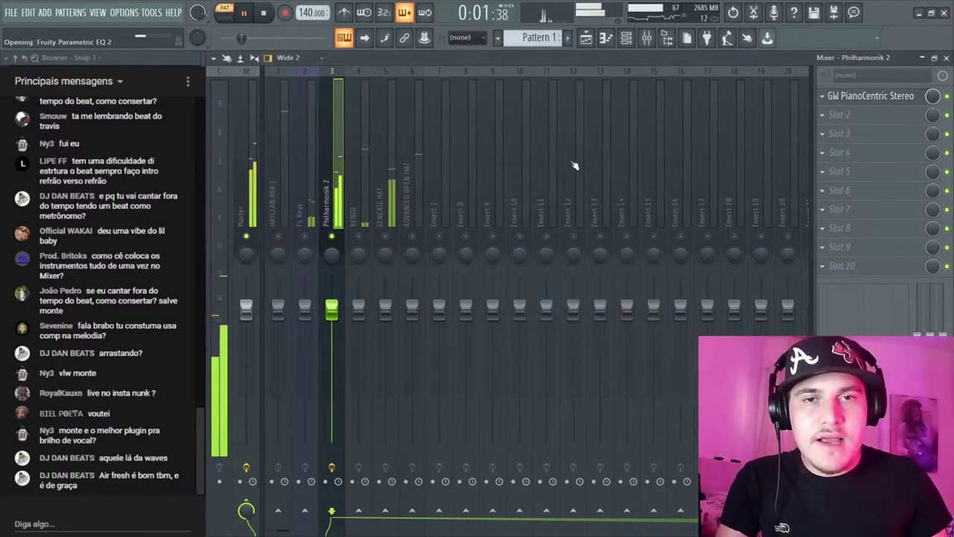
pyautogui.click(579, 127)
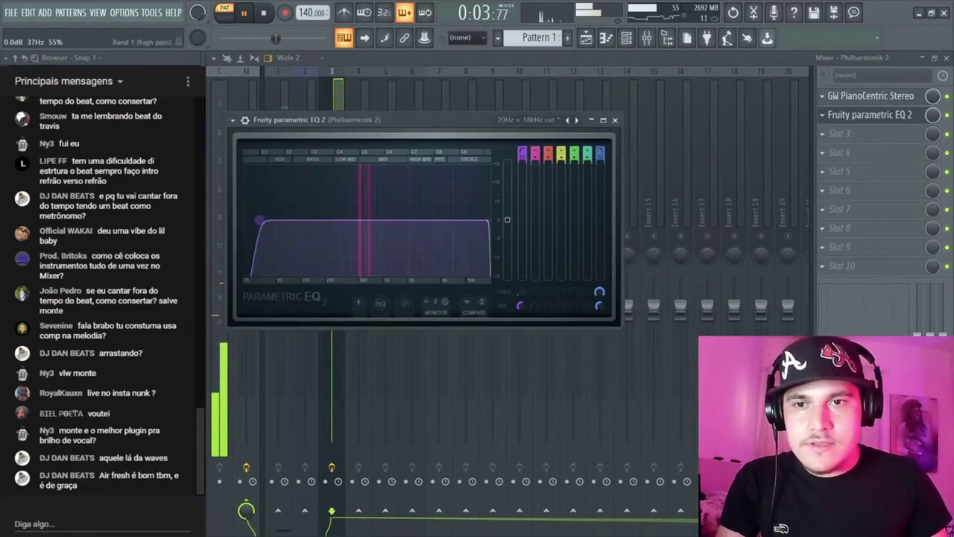
pyautogui.click(580, 127)
pyautogui.click(863, 117)
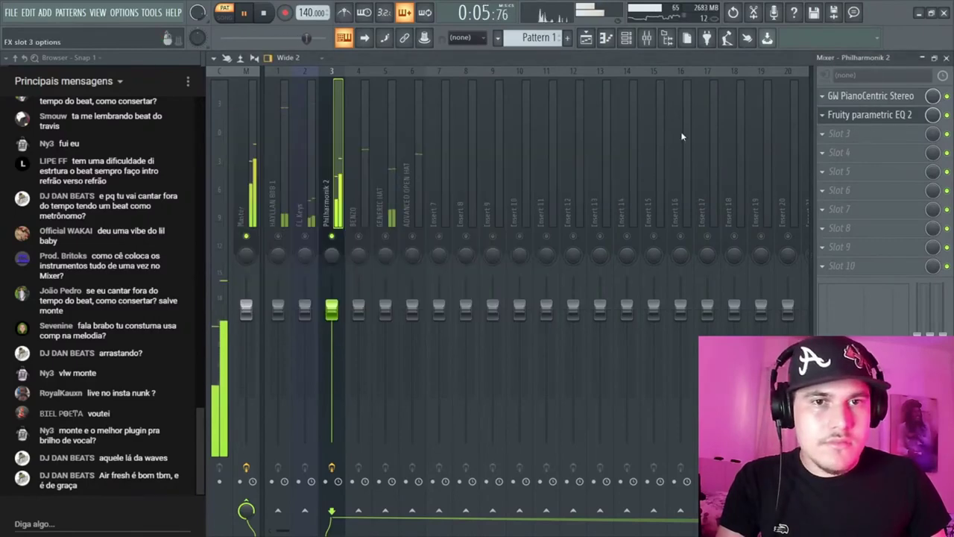
# Add a second Fruity Parametric EQ 2 in slot 3, make a narrow band 4 cut around 685 Hz, audition it, and close it
pyautogui.click(665, 404)
pyautogui.moveTo(383, 236); pyautogui.dragTo(386, 255)
pyautogui.press('space')
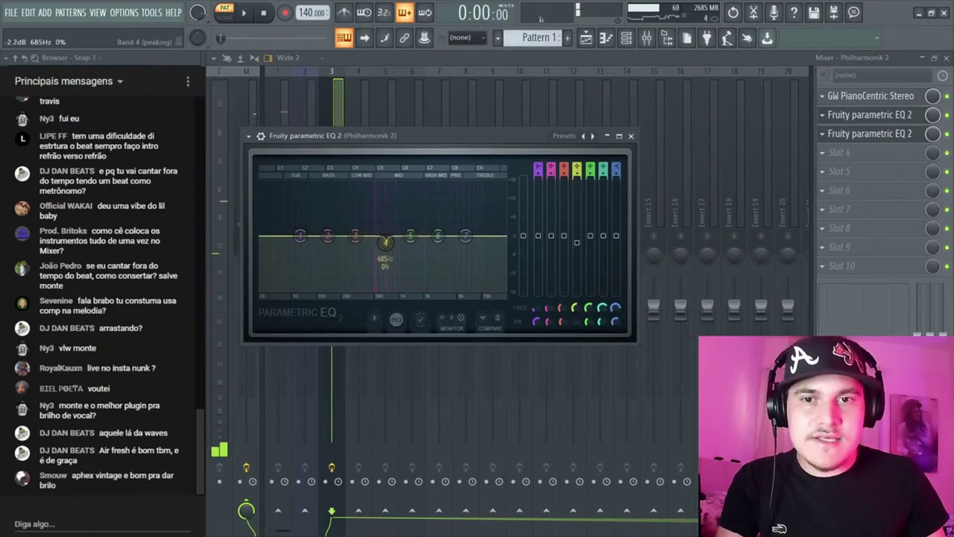
pyautogui.press('space')
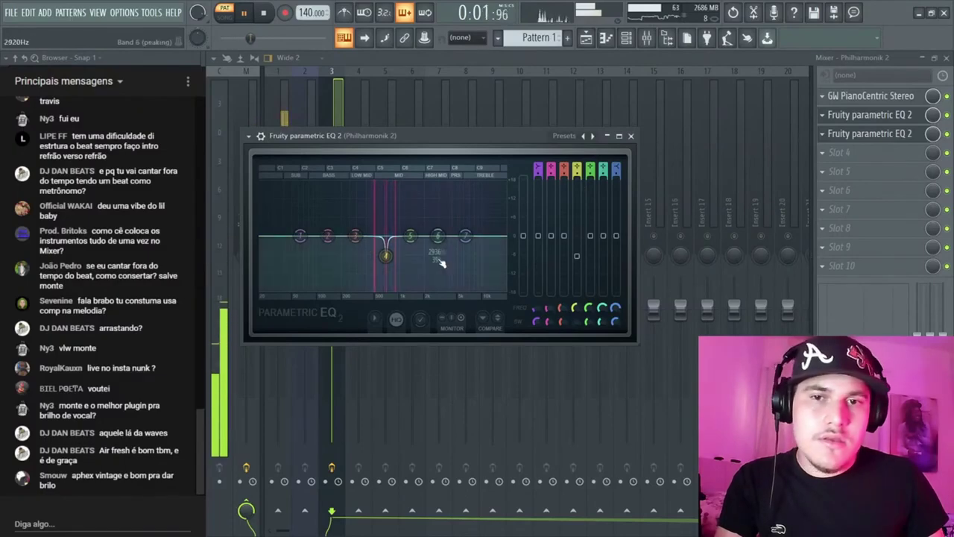
pyautogui.click(631, 137)
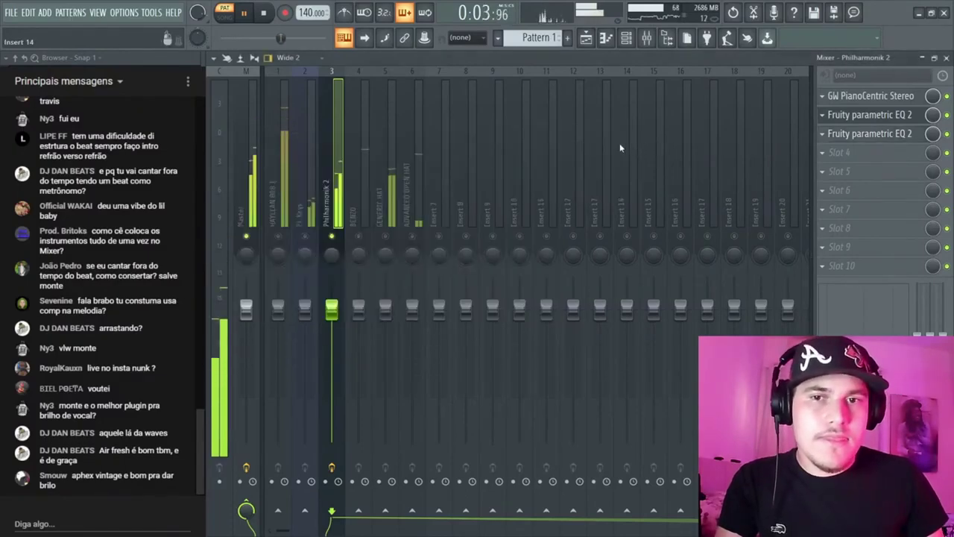
# Lower the Philharmonik 2 fader slightly to 97% volume and play it with all tracks unsoloed
pyautogui.moveTo(332, 307)
pyautogui.mouseDown()
pyautogui.moveTo(332, 337)
pyautogui.moveTo(329, 313)
pyautogui.mouseUp()
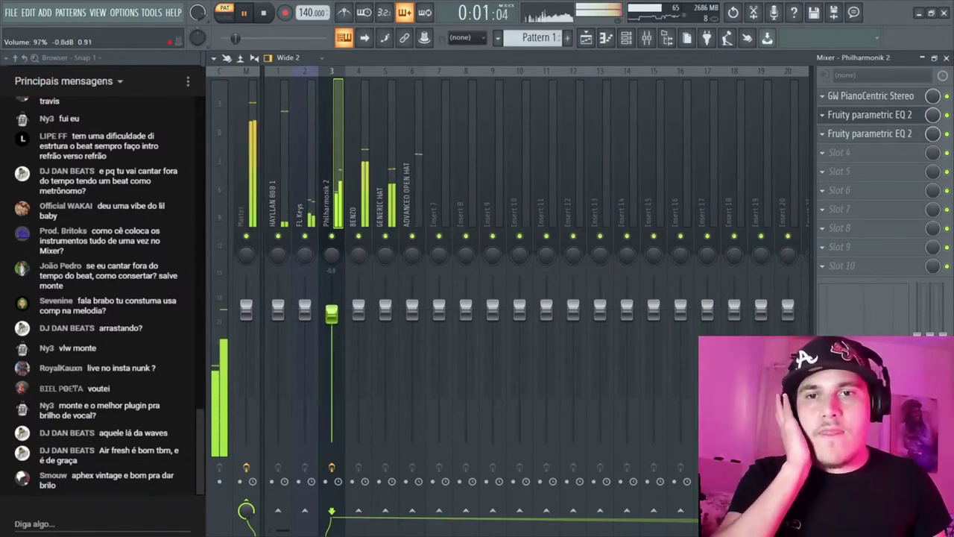